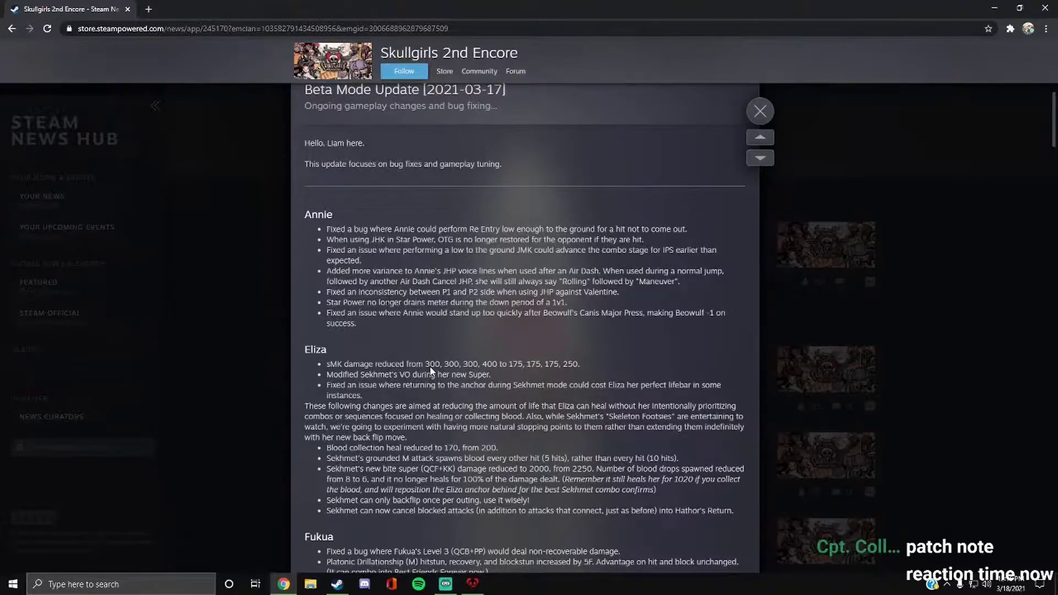
pyautogui.scroll(-2, 430, 371)
pyautogui.scroll(1, 516, 396)
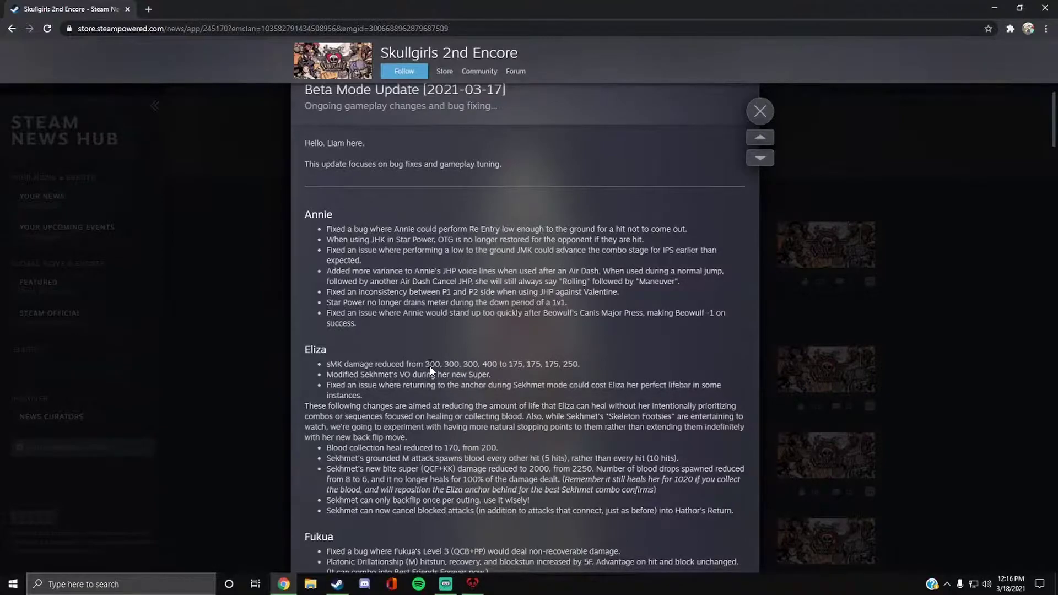
pyautogui.scroll(-1, 430, 372)
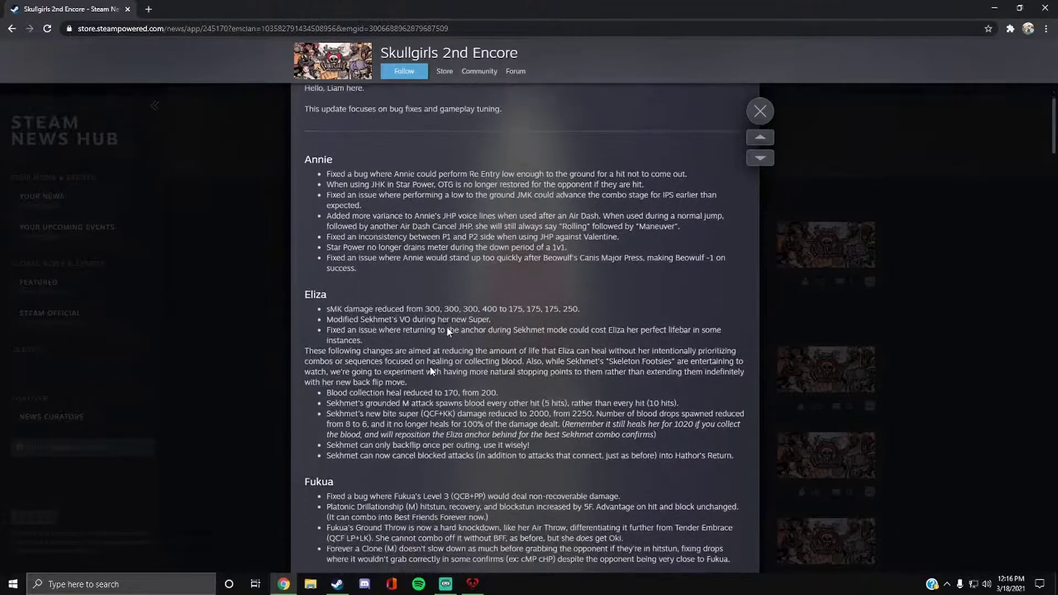
# Highlight and reread the Sekhmet voice-over line, then clear the highlight.
pyautogui.moveTo(376, 319); pyautogui.dragTo(495, 322)
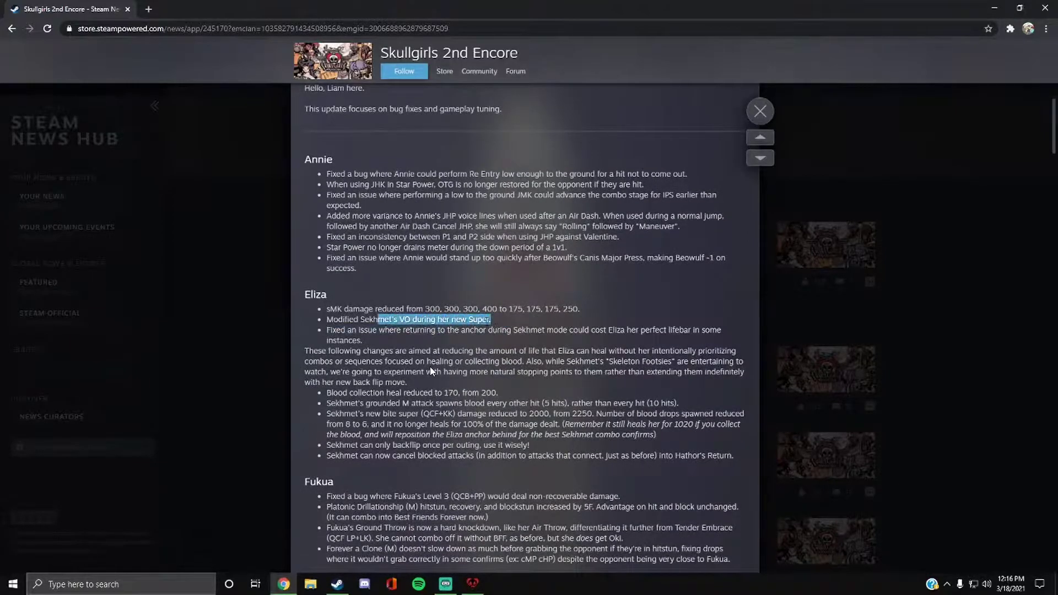
pyautogui.click(495, 324)
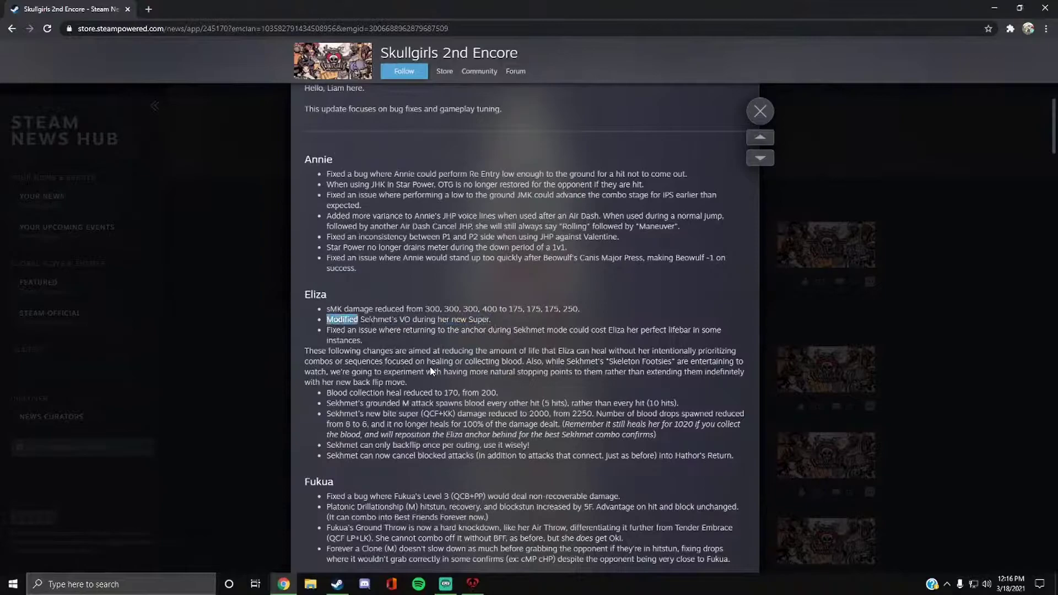
pyautogui.moveTo(327, 324); pyautogui.dragTo(495, 325)
pyautogui.click(496, 324)
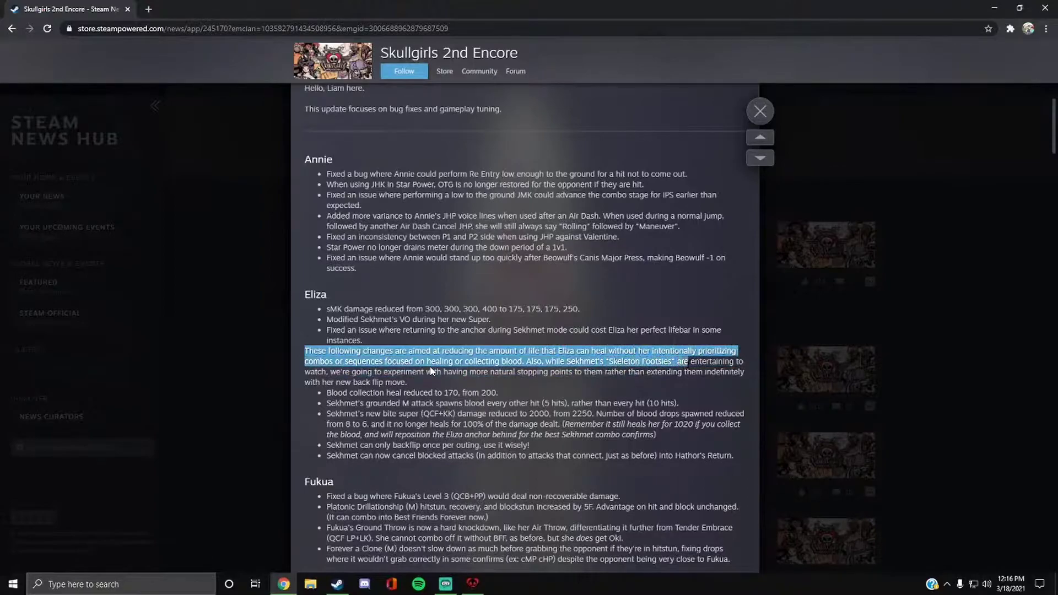
# Highlight the Eliza healing, blood-collection heal reduction and 2000-damage bite super notes.
pyautogui.moveTo(677, 372); pyautogui.dragTo(732, 384)
pyautogui.click(733, 385)
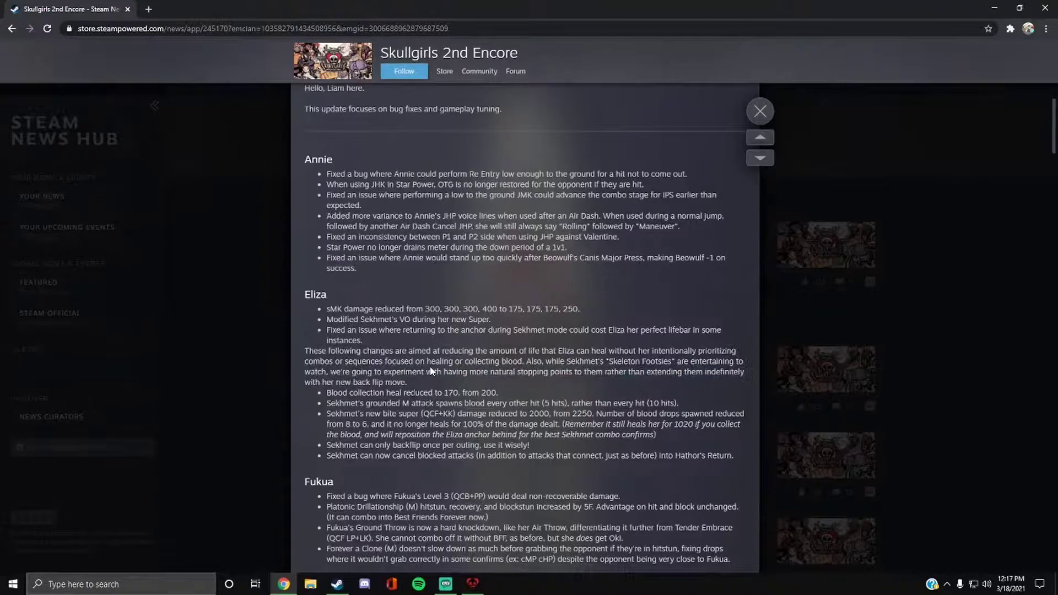
pyautogui.moveTo(416, 393); pyautogui.dragTo(571, 394)
pyautogui.click(571, 394)
pyautogui.moveTo(662, 413); pyautogui.dragTo(697, 442)
pyautogui.moveTo(457, 413); pyautogui.dragTo(616, 413)
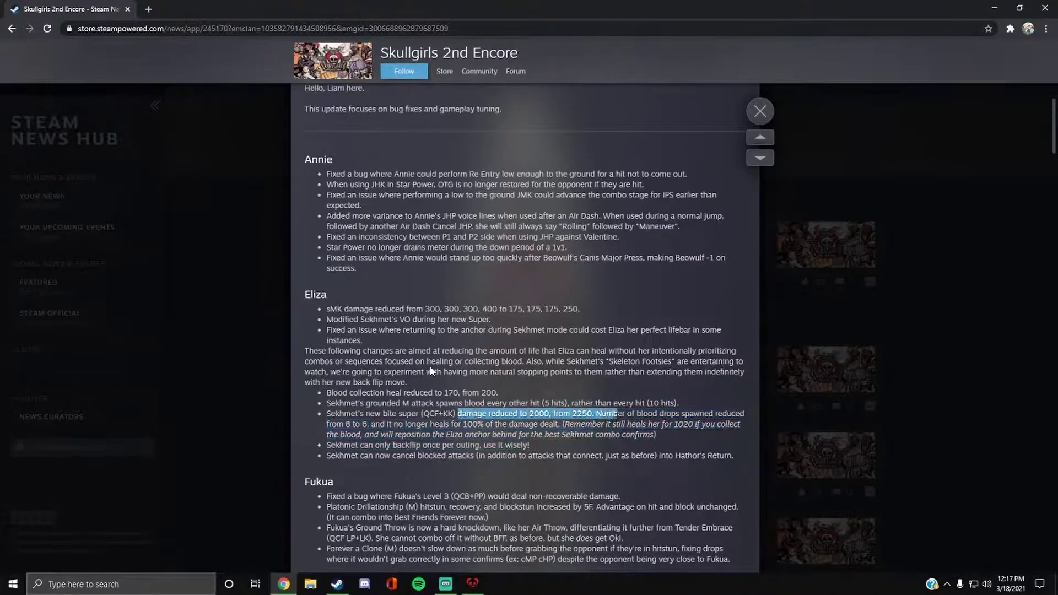
pyautogui.click(619, 416)
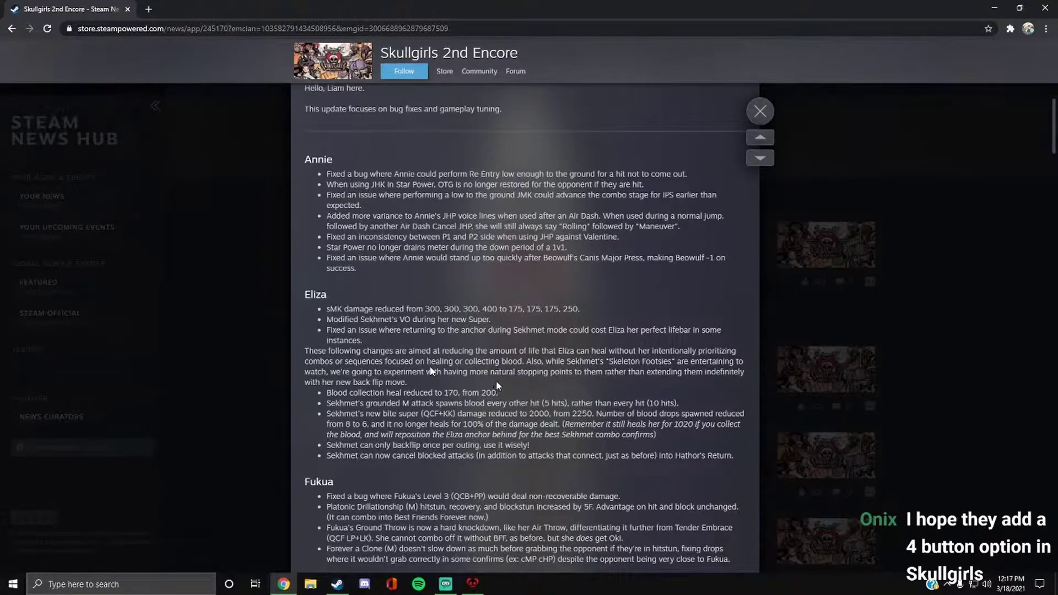
pyautogui.scroll(-1, 497, 385)
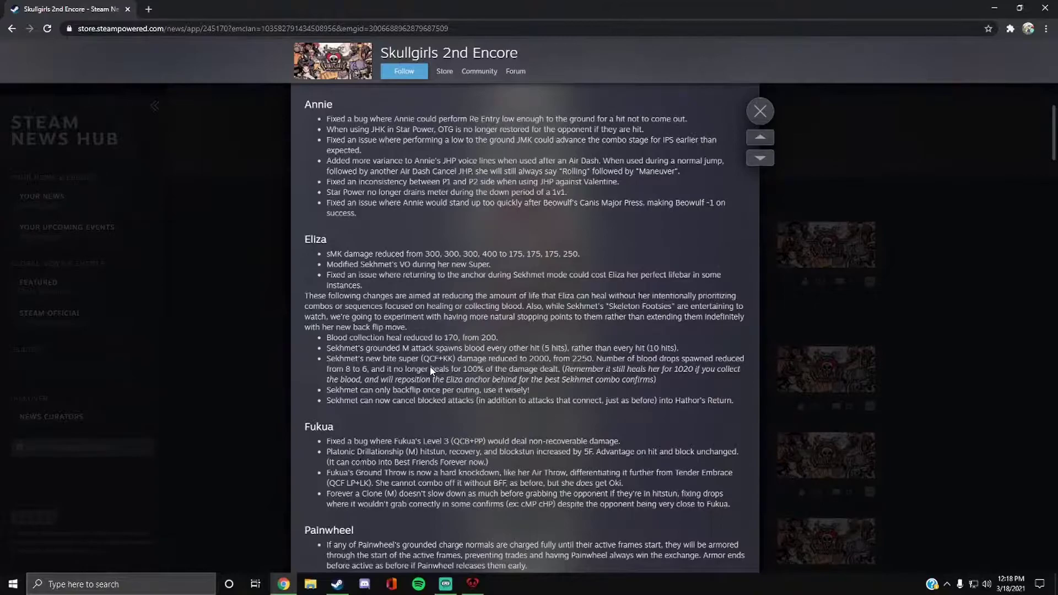
pyautogui.scroll(-1, 431, 370)
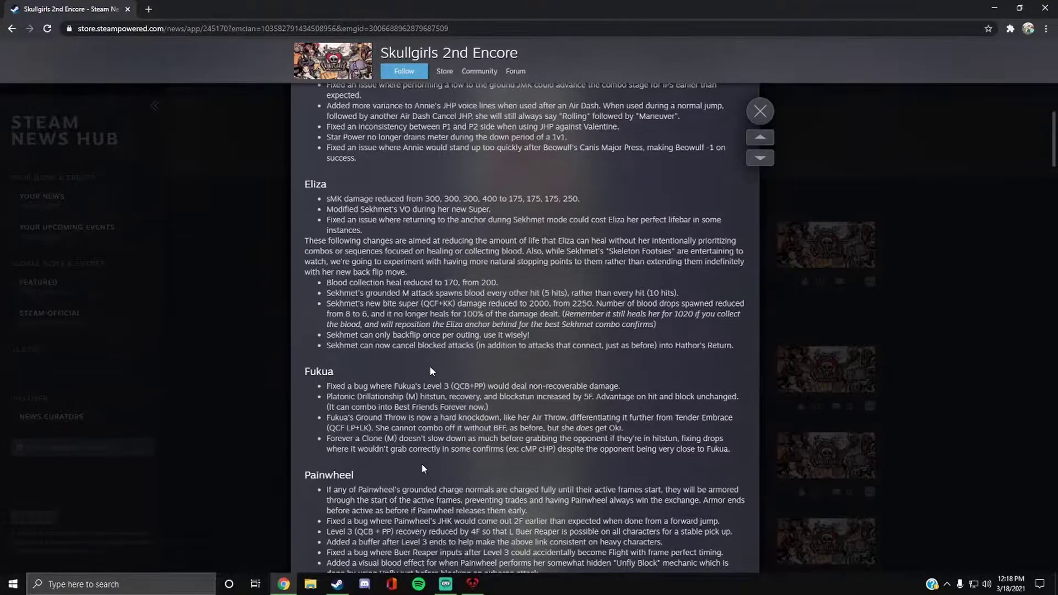
pyautogui.scroll(-1, 549, 383)
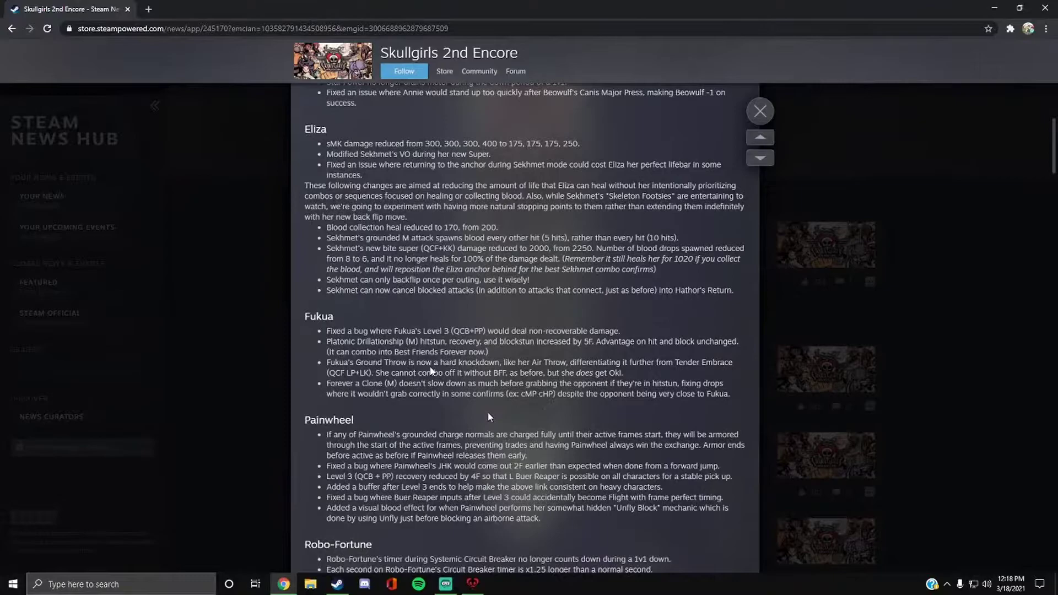
pyautogui.scroll(-1, 496, 409)
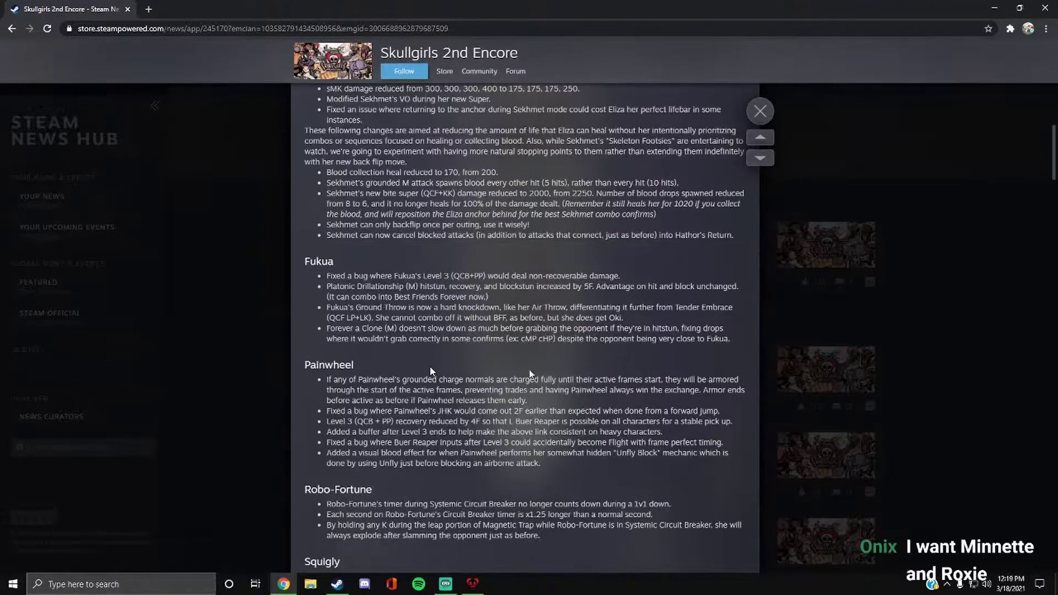
pyautogui.scroll(-1, 431, 372)
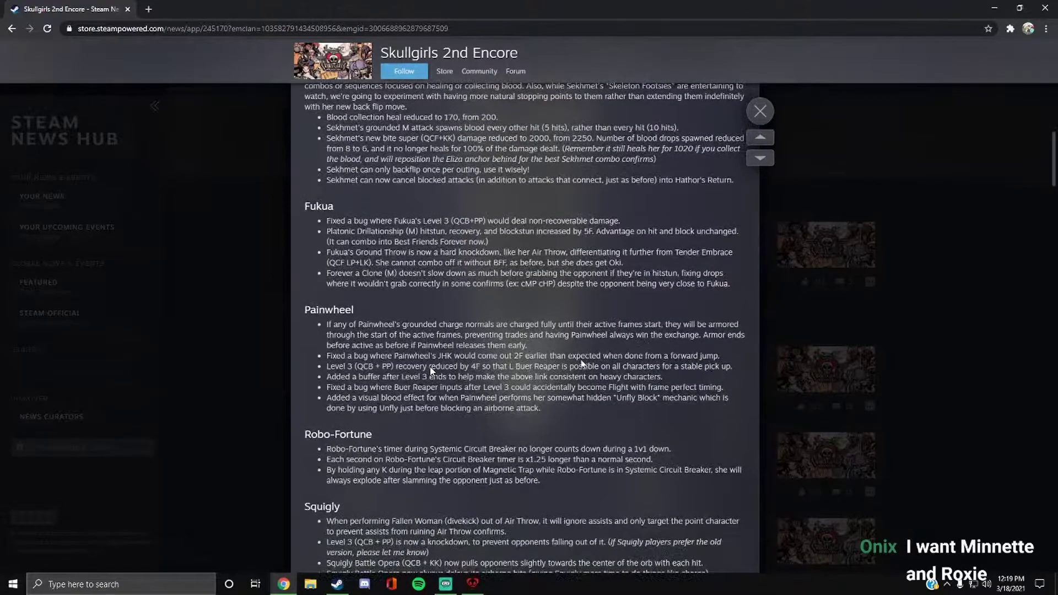
pyautogui.scroll(-1, 431, 372)
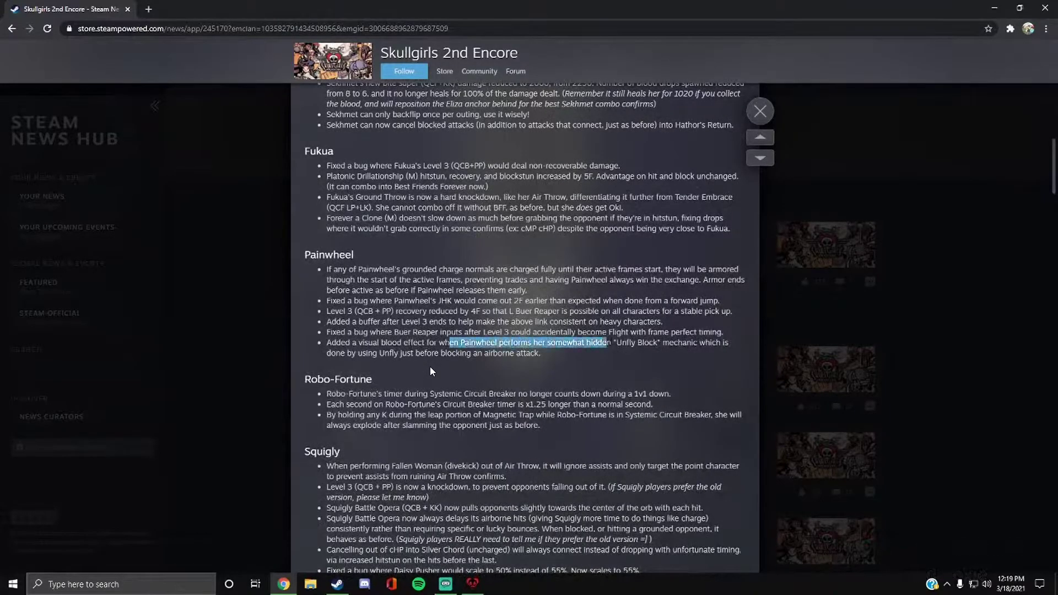
pyautogui.moveTo(607, 342); pyautogui.dragTo(640, 357)
pyautogui.click(640, 357)
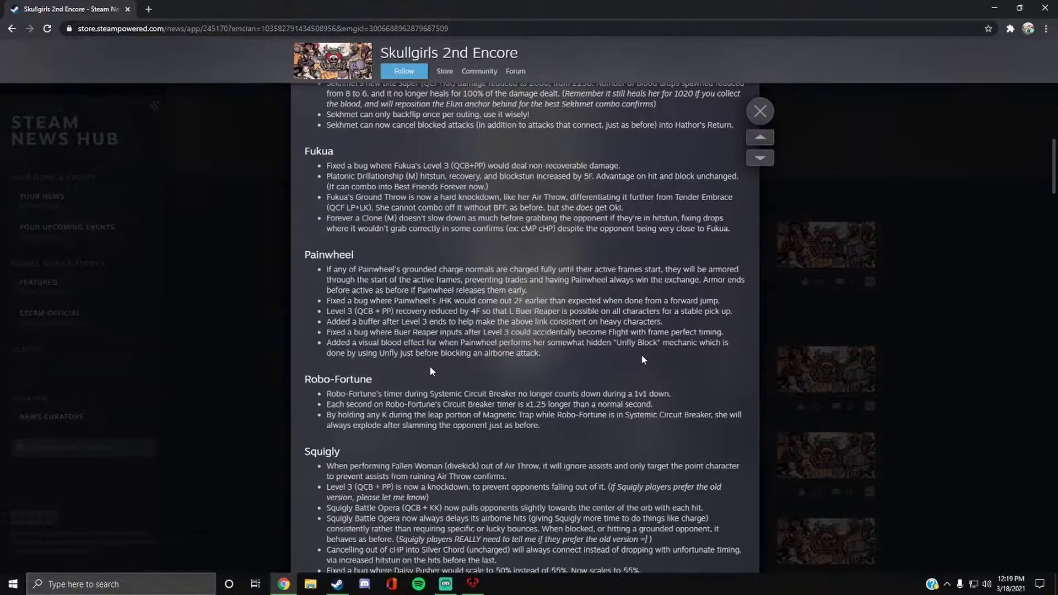
pyautogui.moveTo(327, 343)
pyautogui.mouseDown()
pyautogui.moveTo(541, 353)
pyautogui.moveTo(340, 344)
pyautogui.mouseUp()
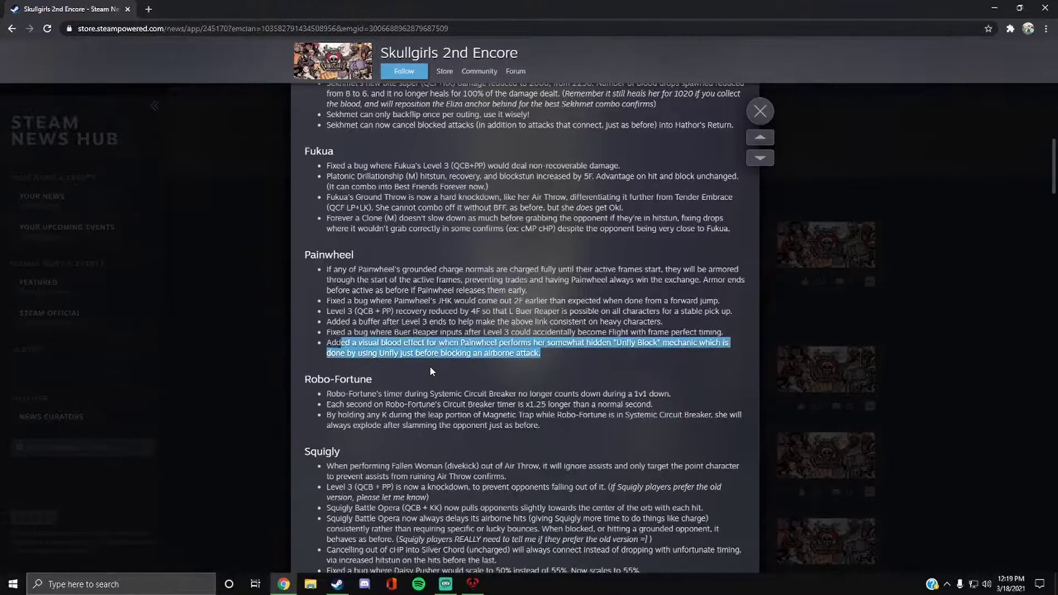
pyautogui.click(430, 368)
pyautogui.scroll(1, 430, 368)
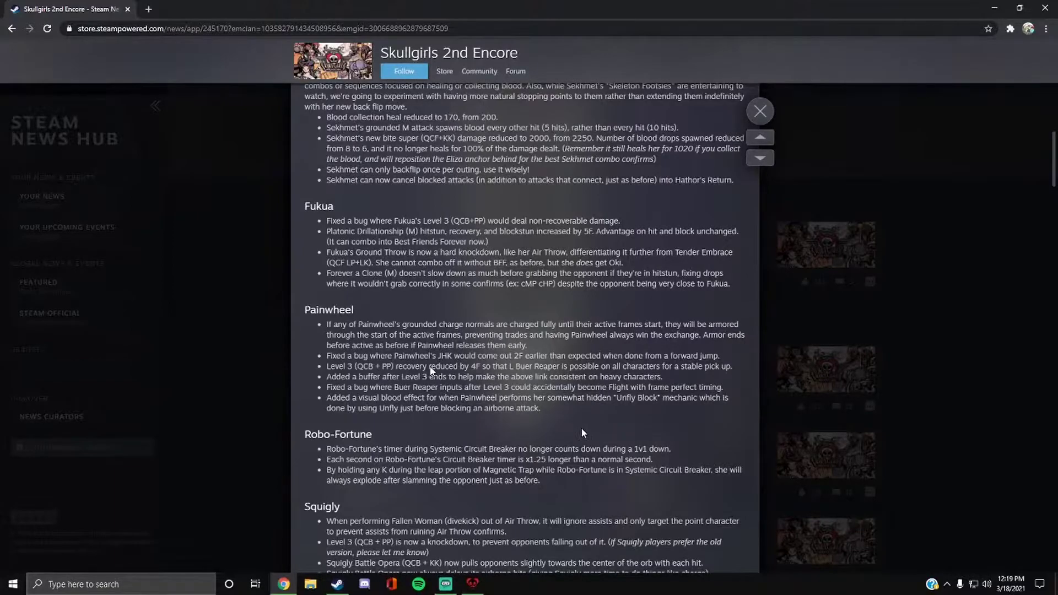
pyautogui.scroll(-3, 581, 428)
pyautogui.scroll(1, 581, 426)
pyautogui.scroll(-2, 578, 435)
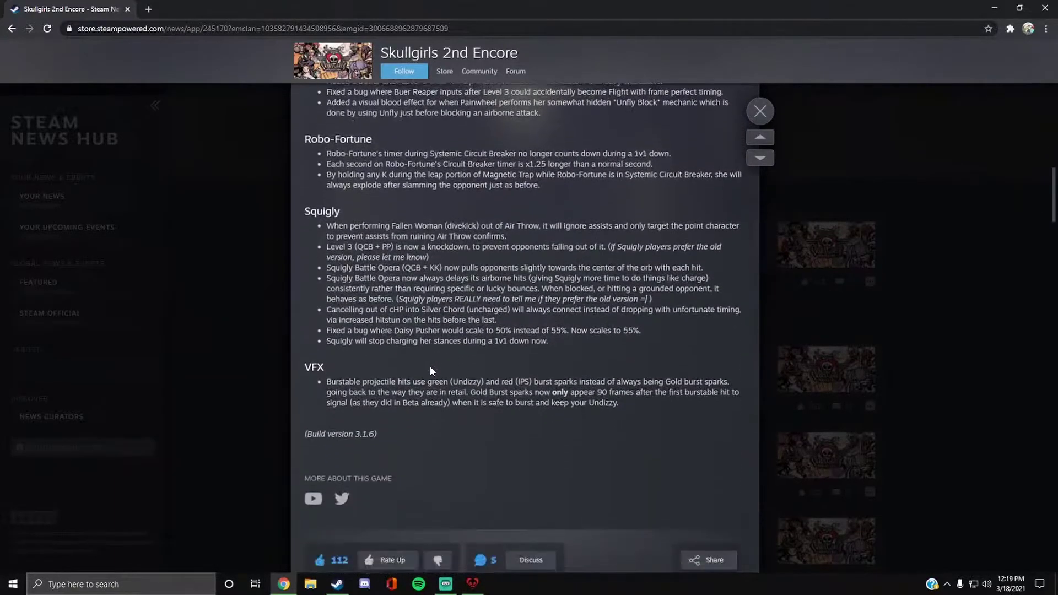
pyautogui.scroll(1, 578, 436)
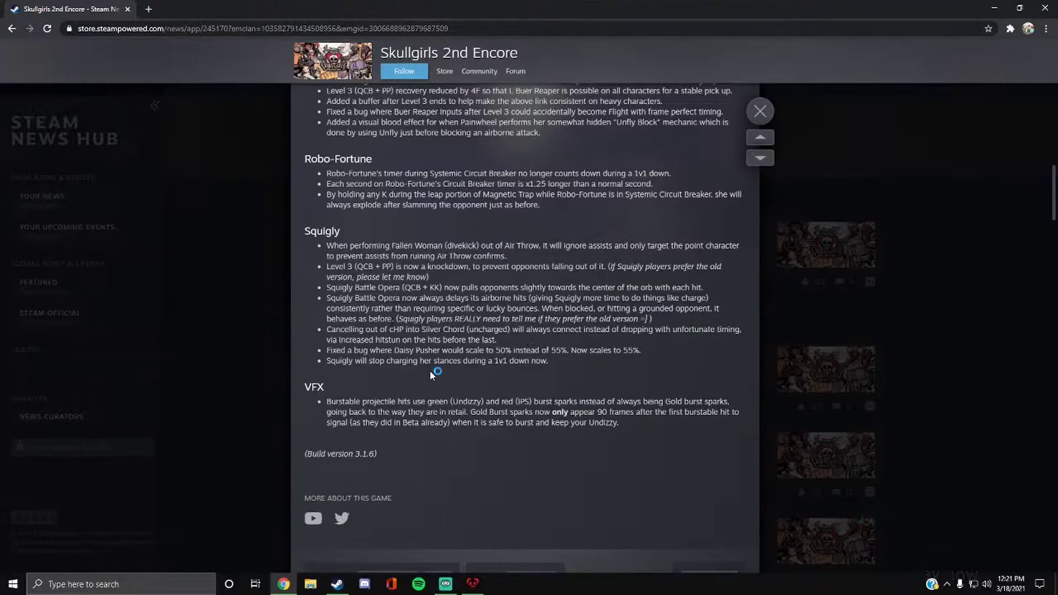
# Highlight the last Squigly bullet, the cHP cancelling bullet and the Level 3 (QCB + PP) bullet.
pyautogui.moveTo(510, 361); pyautogui.dragTo(617, 364)
pyautogui.tripleClick(496, 360)
pyautogui.click(431, 372)
pyautogui.moveTo(326, 329); pyautogui.dragTo(496, 339)
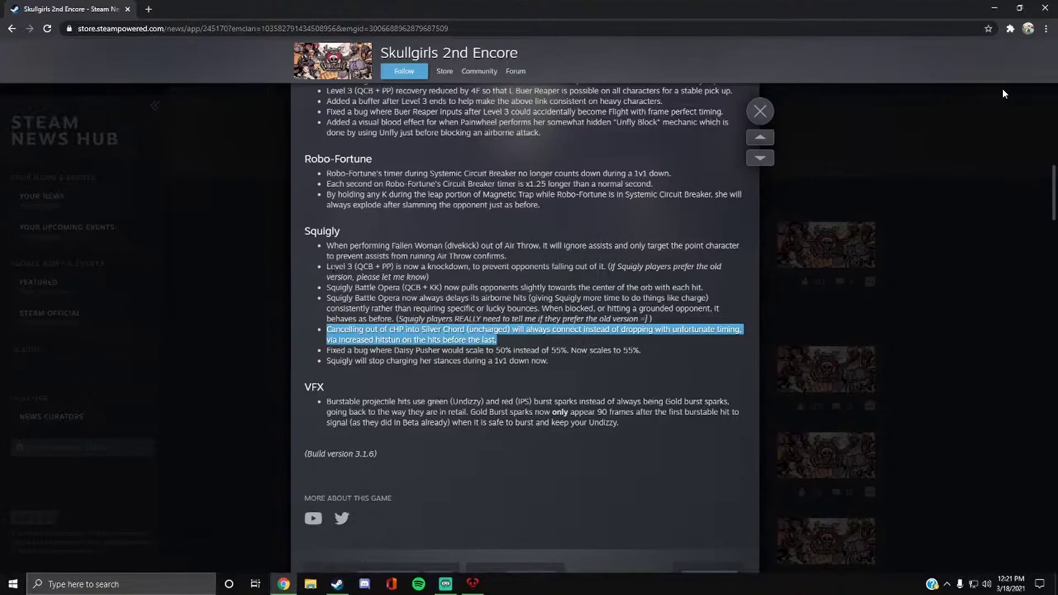
pyautogui.moveTo(327, 266); pyautogui.dragTo(568, 282)
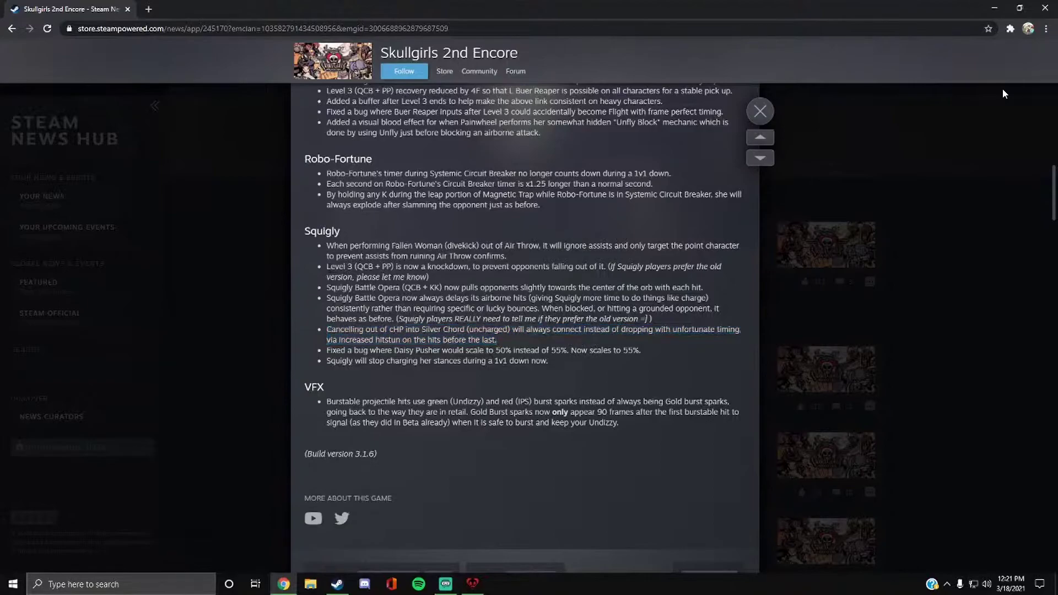
pyautogui.click(568, 286)
pyautogui.scroll(1, 1003, 93)
pyautogui.scroll(1, 1003, 93)
pyautogui.scroll(1, 1003, 94)
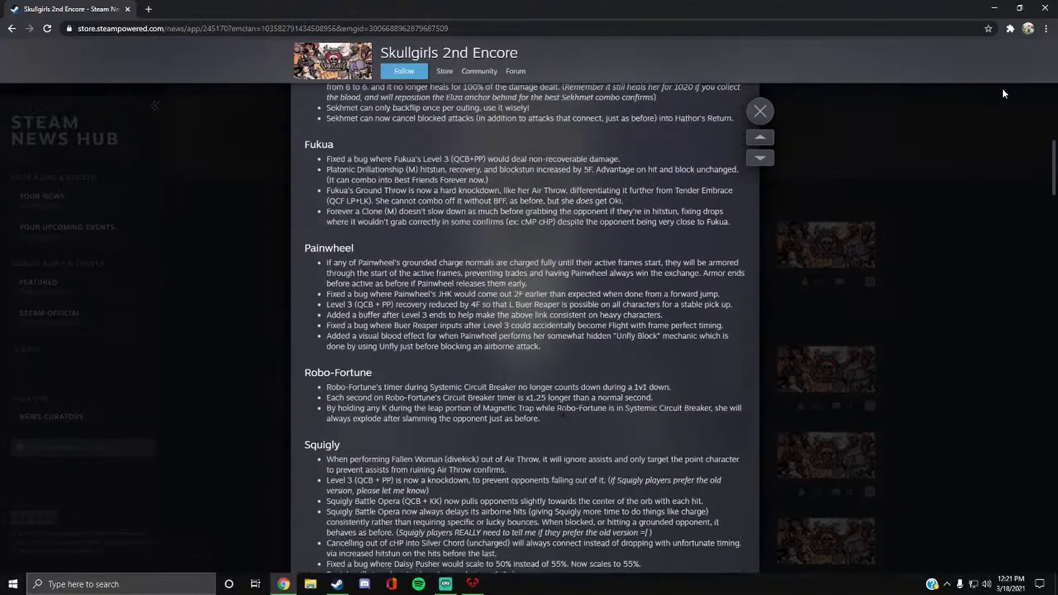
pyautogui.scroll(1, 1003, 93)
pyautogui.scroll(1, 1002, 93)
pyautogui.scroll(2, 549, 377)
pyautogui.scroll(2, 549, 377)
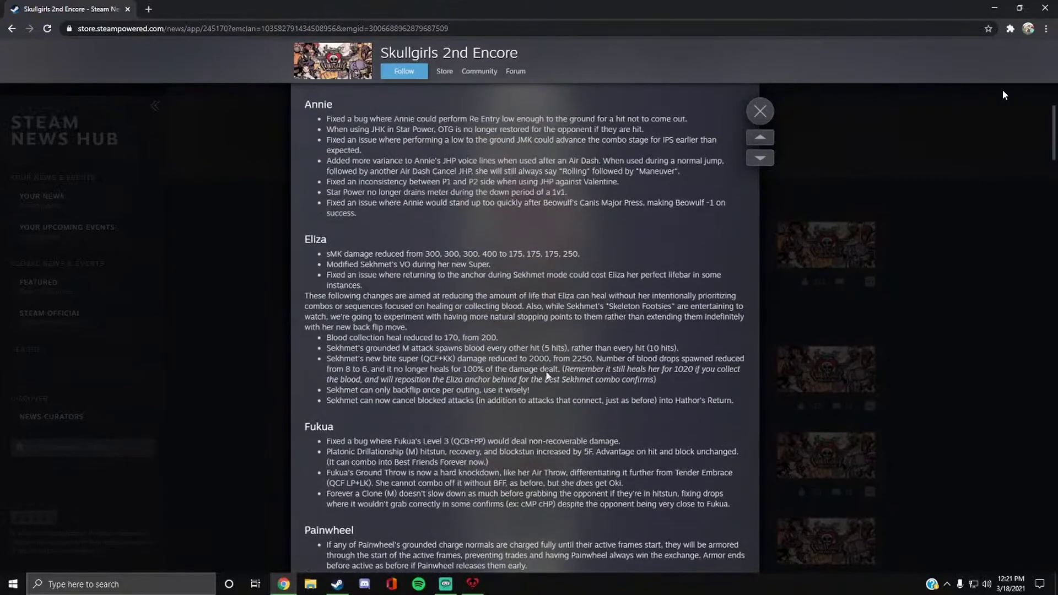
# Close the patch notes article, go to the desktop, and bring up Streamlabs OBS.
pyautogui.click(763, 114)
pyautogui.press('super+d')
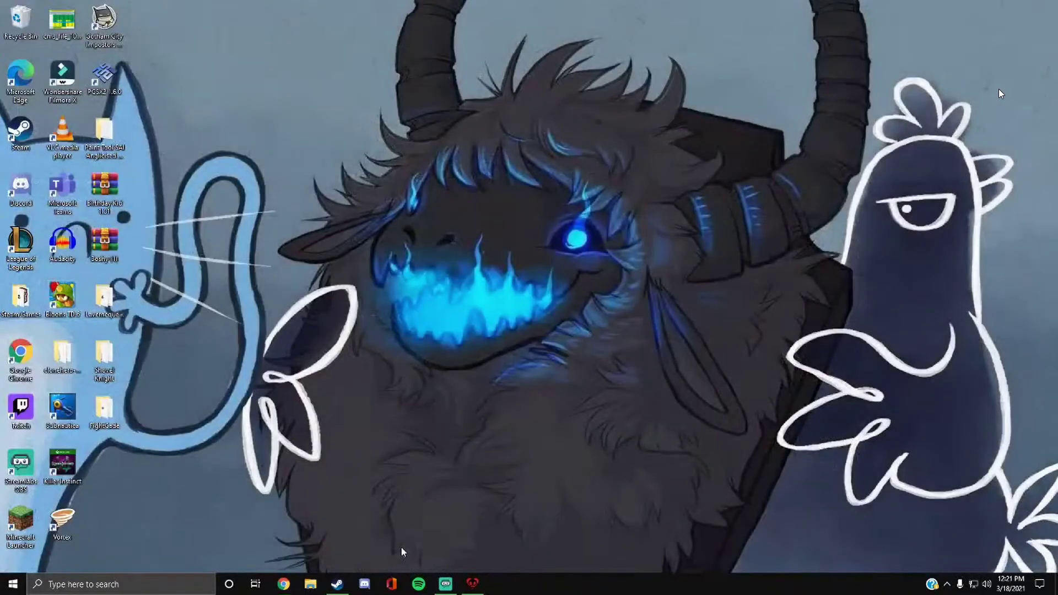
pyautogui.click(442, 585)
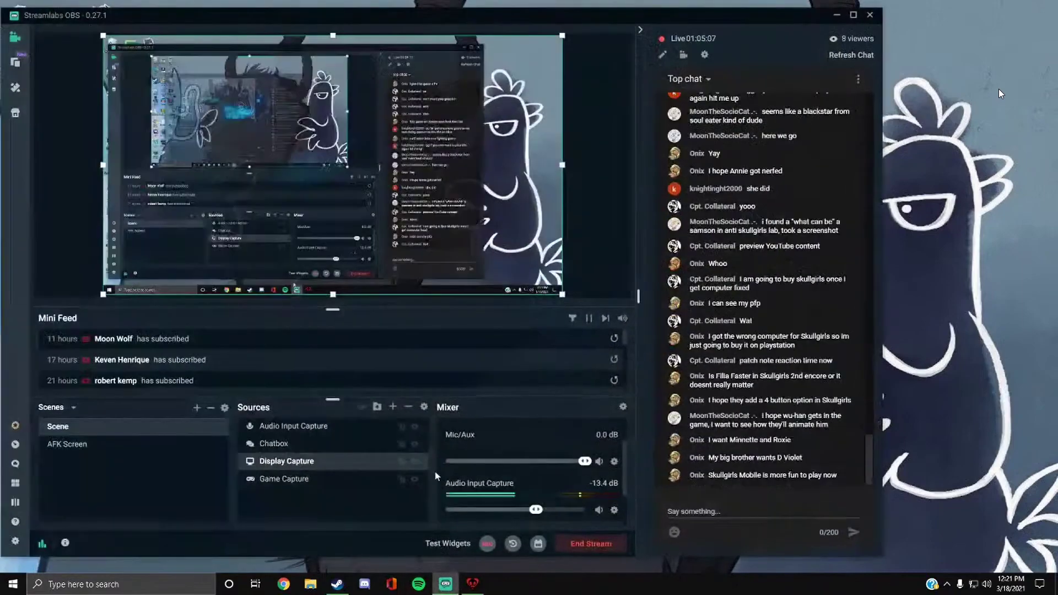